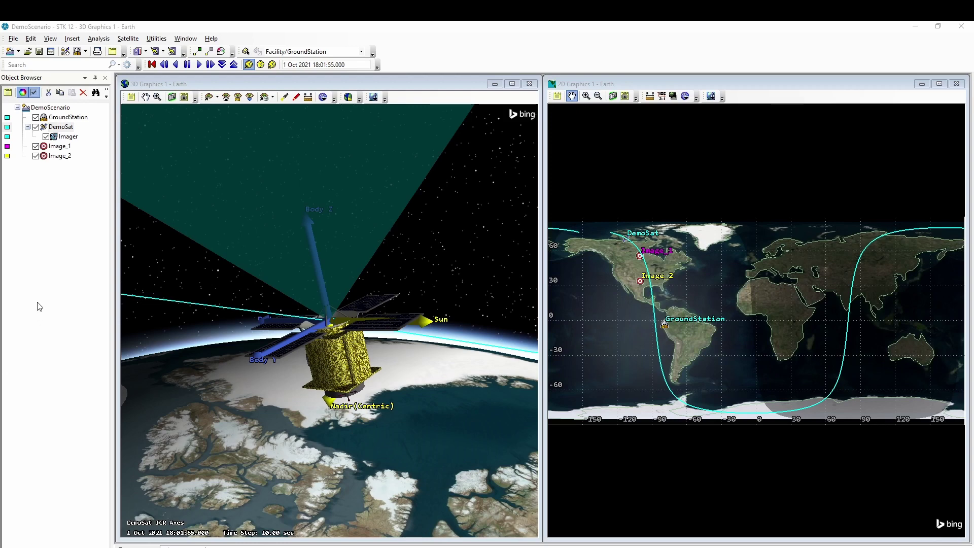
# Step: Open the SOLIS configuration of DemoSat, remove TargetPlan from the mission sequence execution list and accept all changes
pyautogui.rightClick(57, 130)
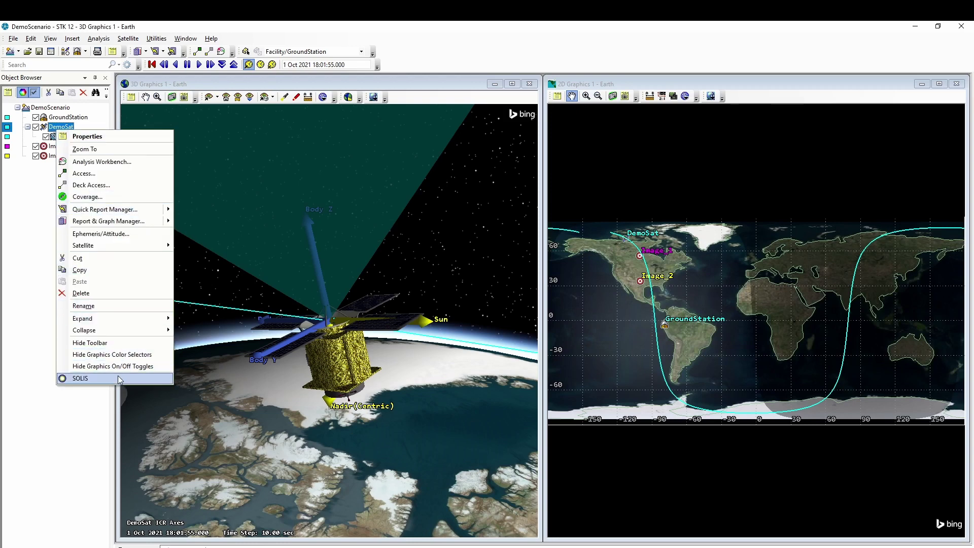
pyautogui.click(78, 378)
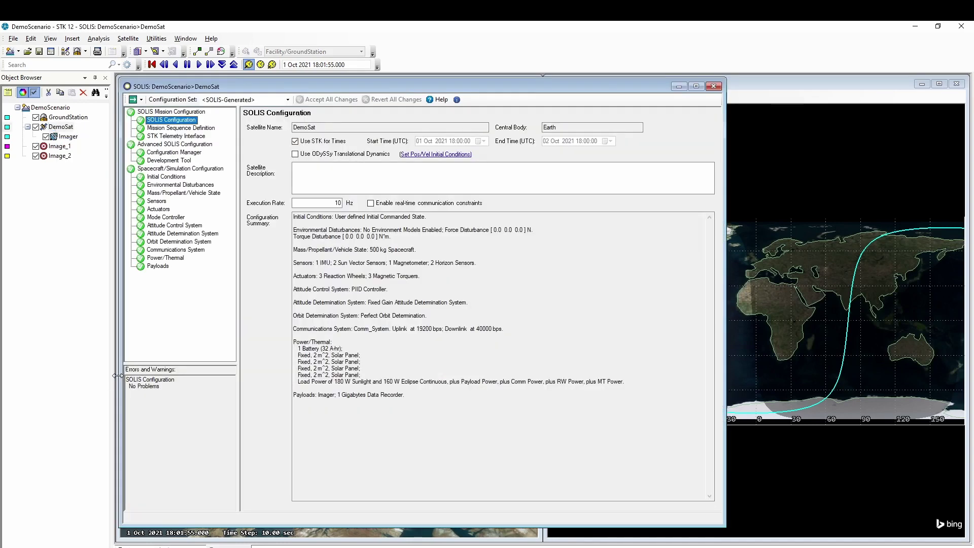
pyautogui.click(181, 129)
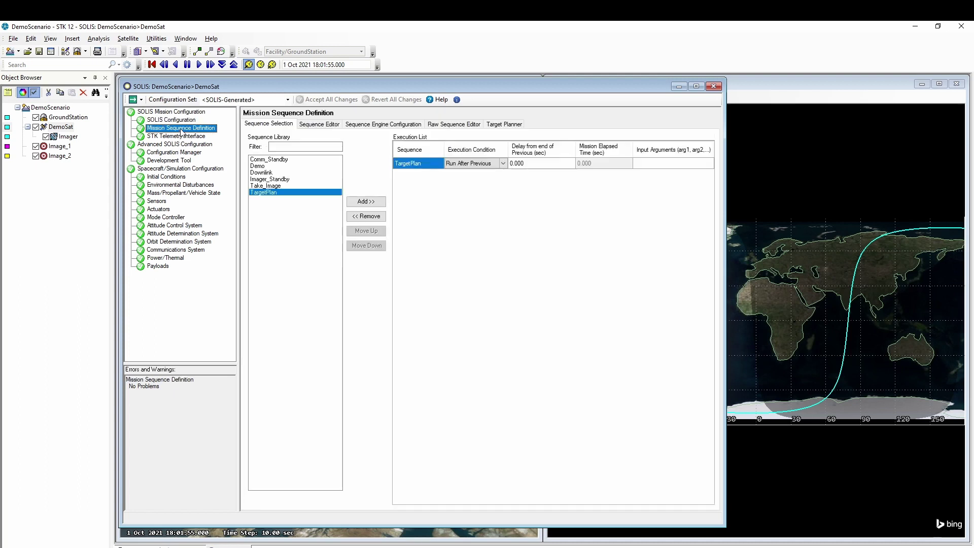
pyautogui.click(366, 216)
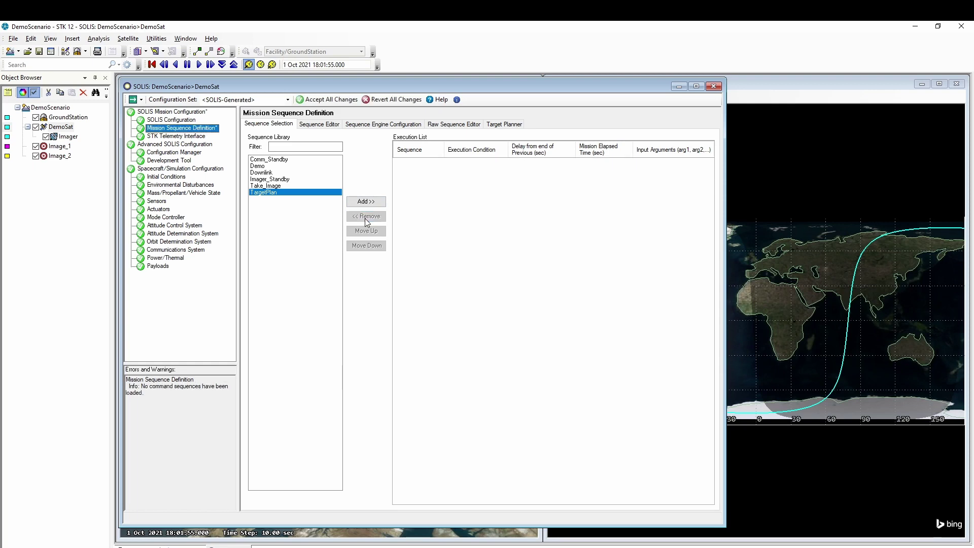
pyautogui.click(313, 99)
# Step: Run the SOLIS simulation at 5 times real-time, moving the SOLIS and Run Status windows clear of the 3D view
pyautogui.moveTo(243, 85); pyautogui.dragTo(903, 129)
pyautogui.click(799, 145)
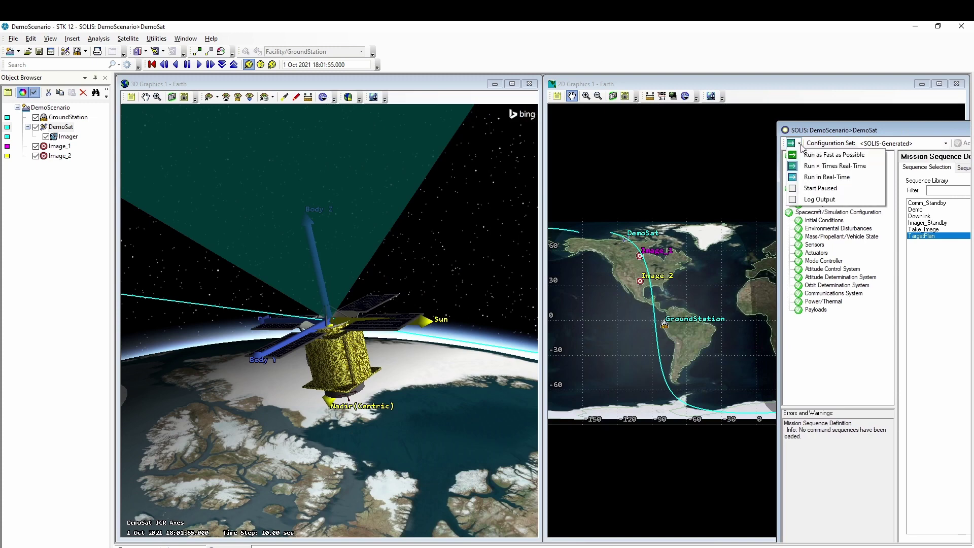
pyautogui.click(809, 167)
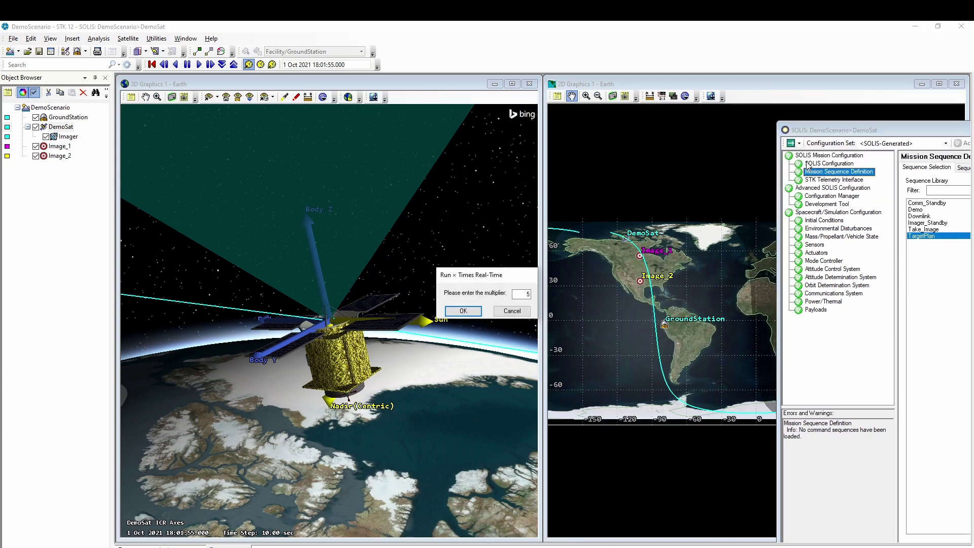
pyautogui.click(467, 310)
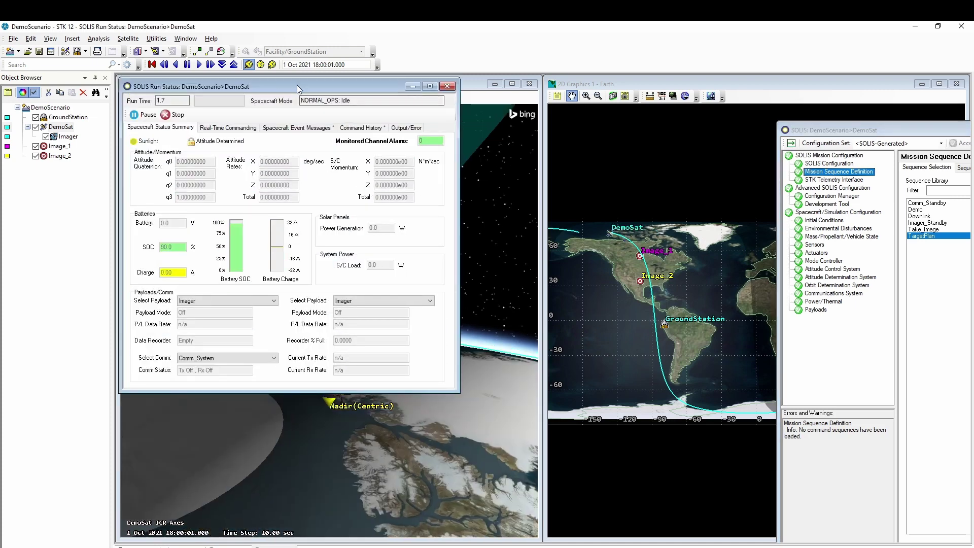
pyautogui.moveTo(300, 89); pyautogui.dragTo(749, 142)
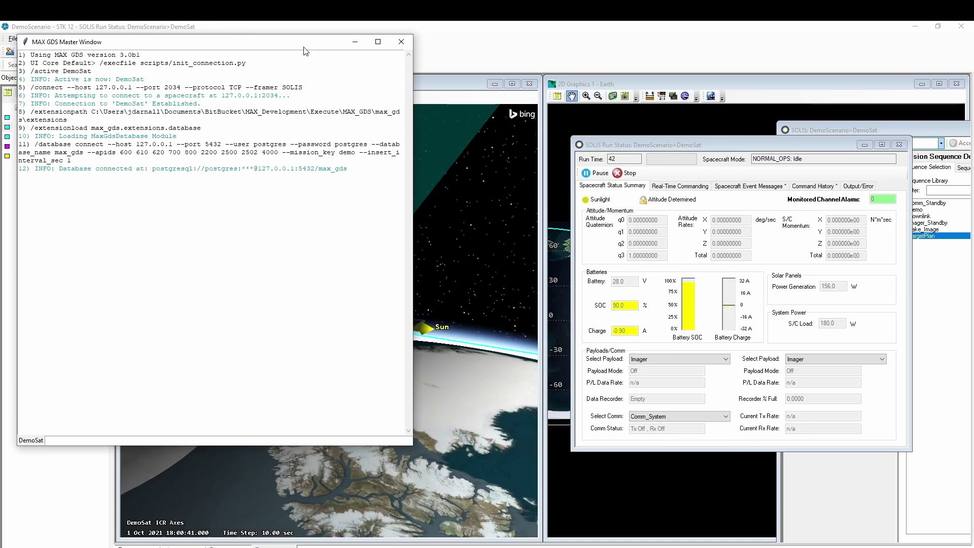
# Step: Place the MAX GDS Master Window beside the 3D view and open battery telemetry with /tlmwin OPB_OSC_BATTERY
pyautogui.moveTo(299, 44); pyautogui.dragTo(830, 117)
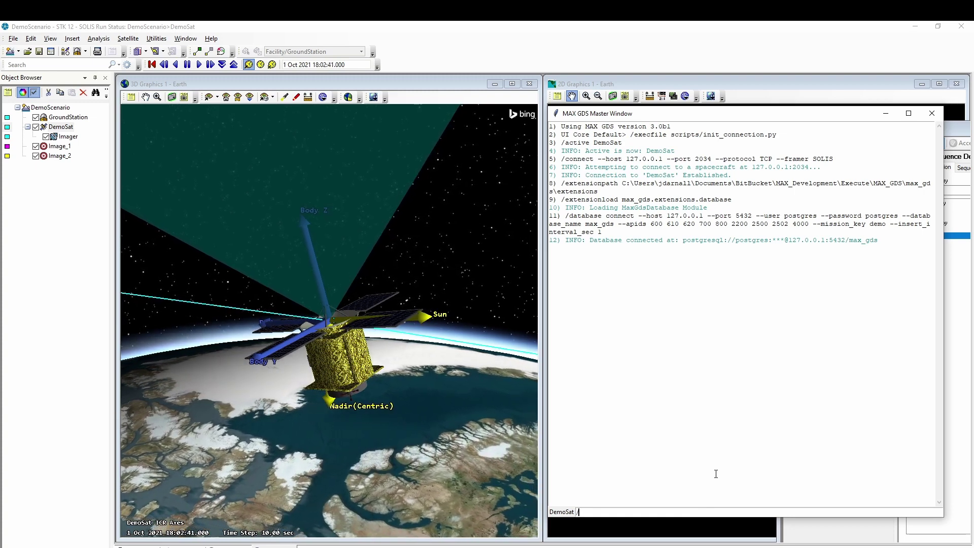
pyautogui.write('in')
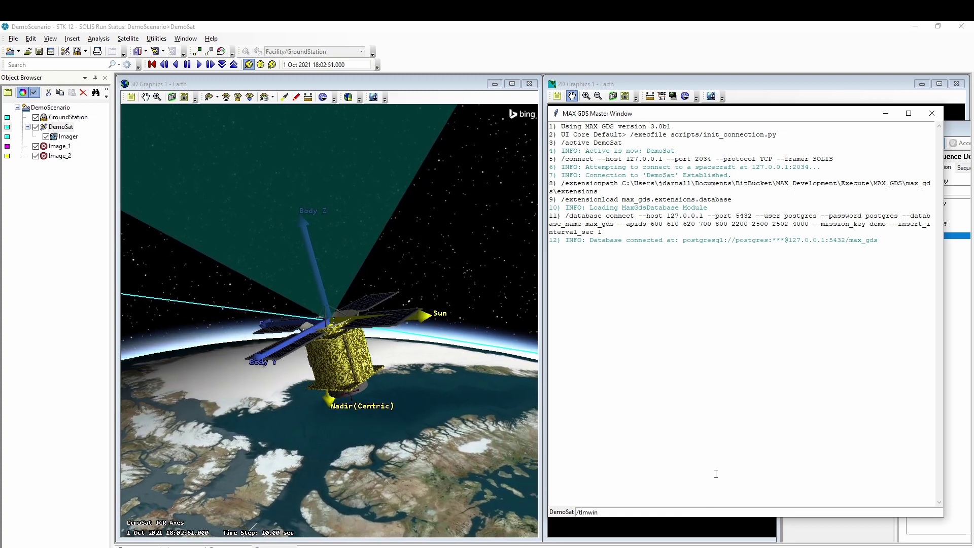
pyautogui.write(' OPB')
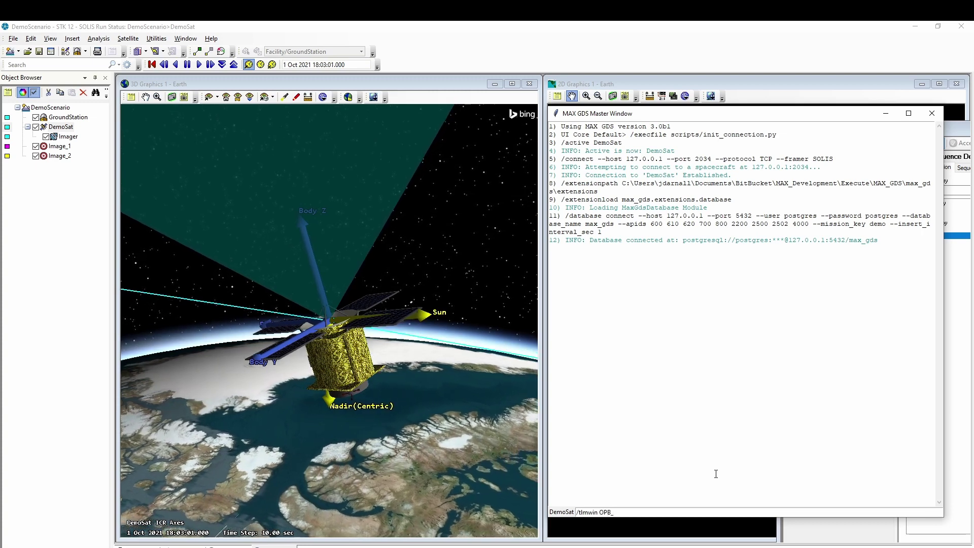
pyautogui.write('_OSC_BATTERY')
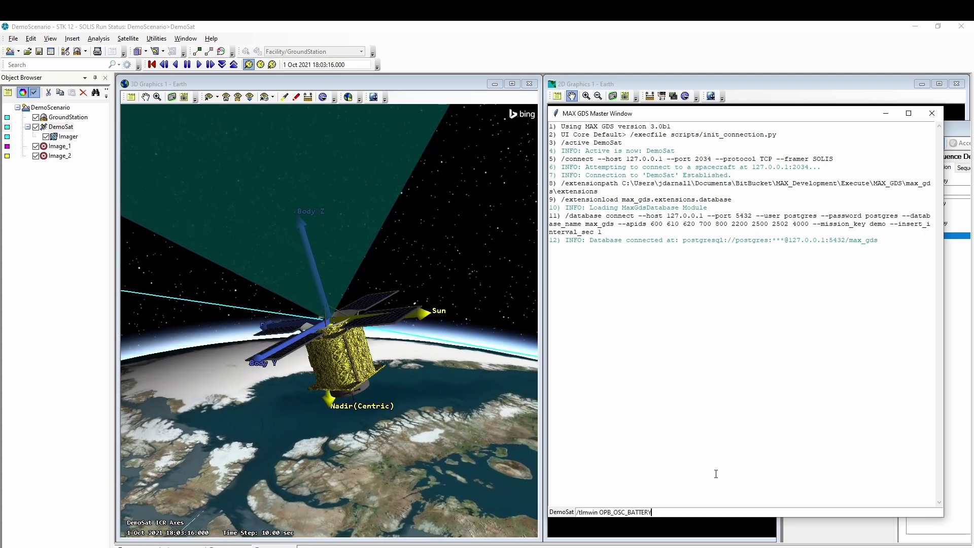
pyautogui.press('Return')
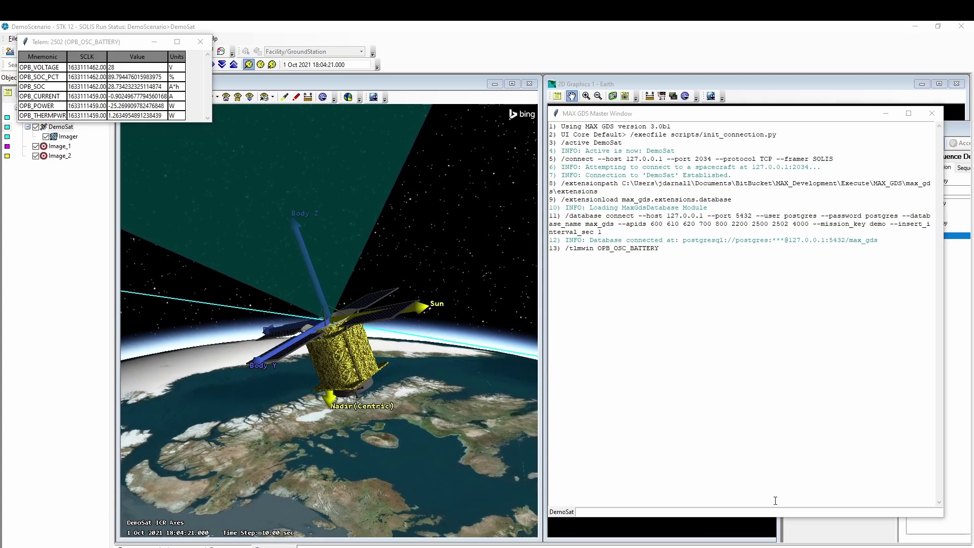
# Step: Open attitude telemetry with /tlmwin OEP_VEHICLEPITCH OEP_VEHICLEYAW OEP_VEHICLEROLL and place its window below the battery telemetry
pyautogui.click(749, 514)
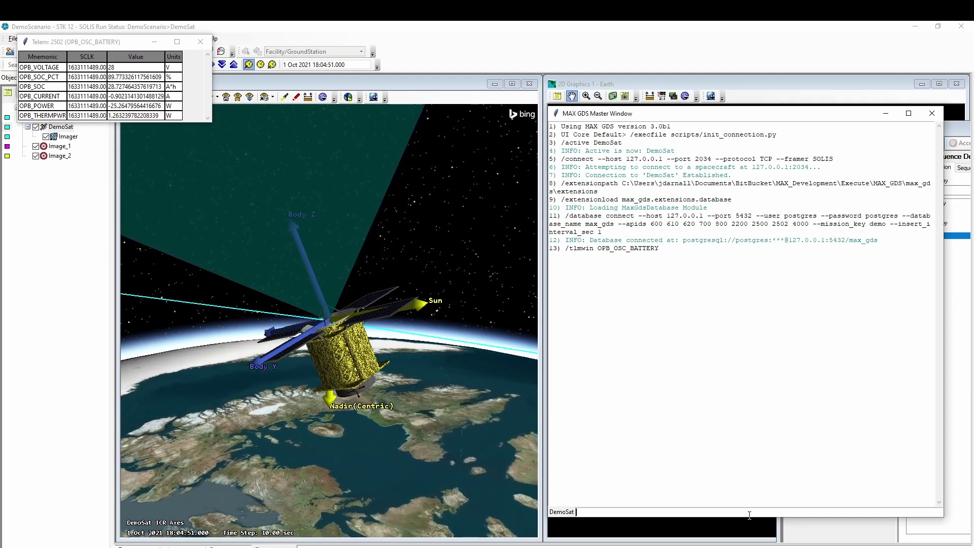
pyautogui.write('/tlmwin OEP_VEHICLEPITCH OEP_VEHICLEYAW OEP_VEHICLEROLL')
pyautogui.press('Return')
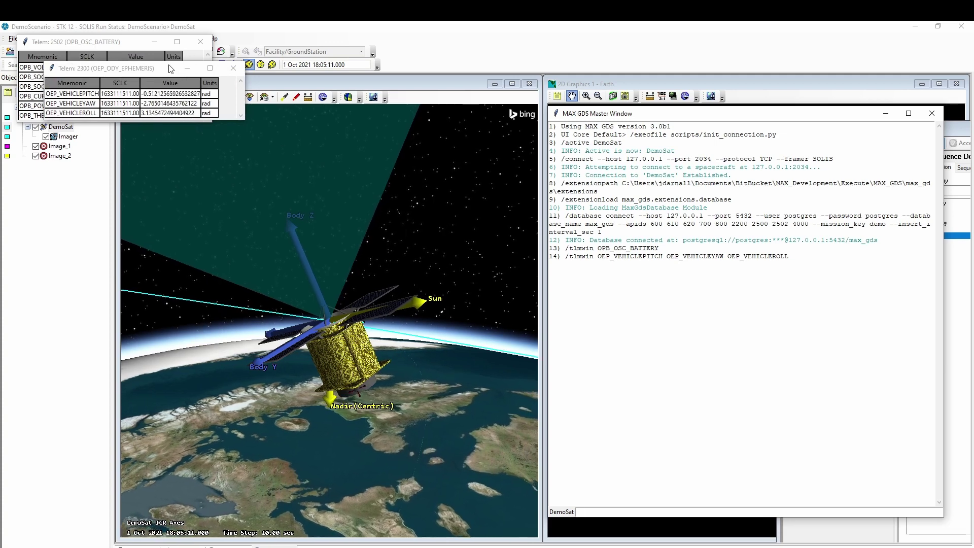
pyautogui.moveTo(171, 68); pyautogui.dragTo(145, 130)
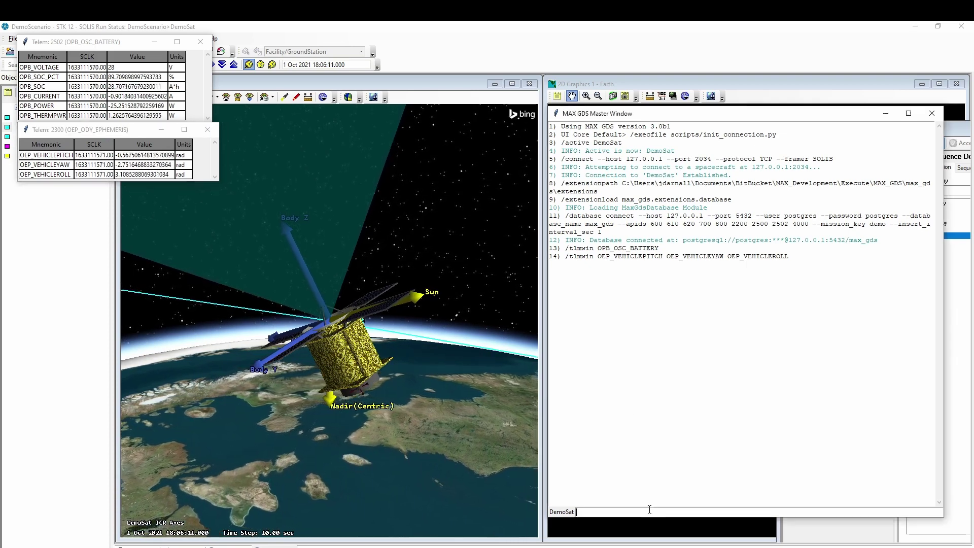
# Step: Send the nadir-tracking slew command /cmd MDC_SLEW_TRACK 0 "RendezSlew" "NadirTrack" "SCOrbitNormal" to DemoSat
pyautogui.write('/cmd')
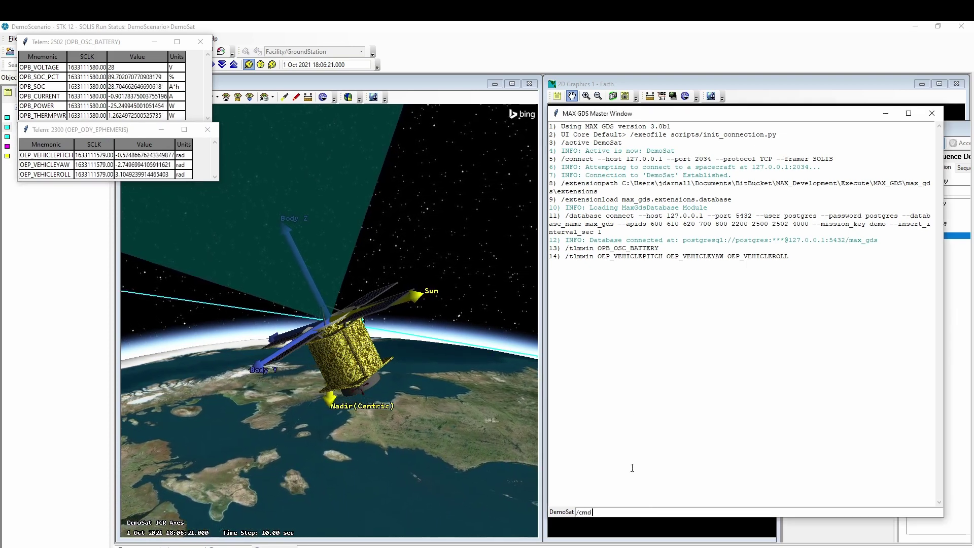
pyautogui.write(' MD')
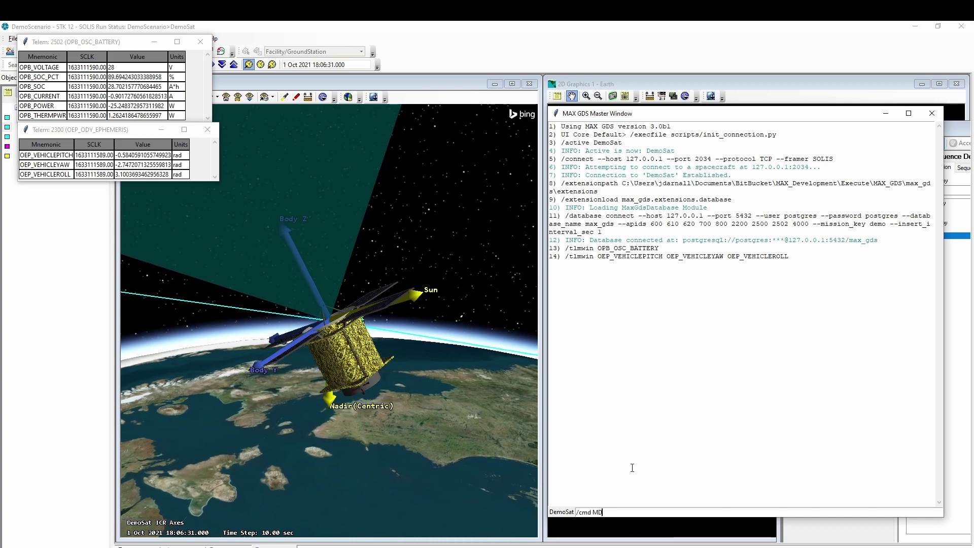
pyautogui.write('C')
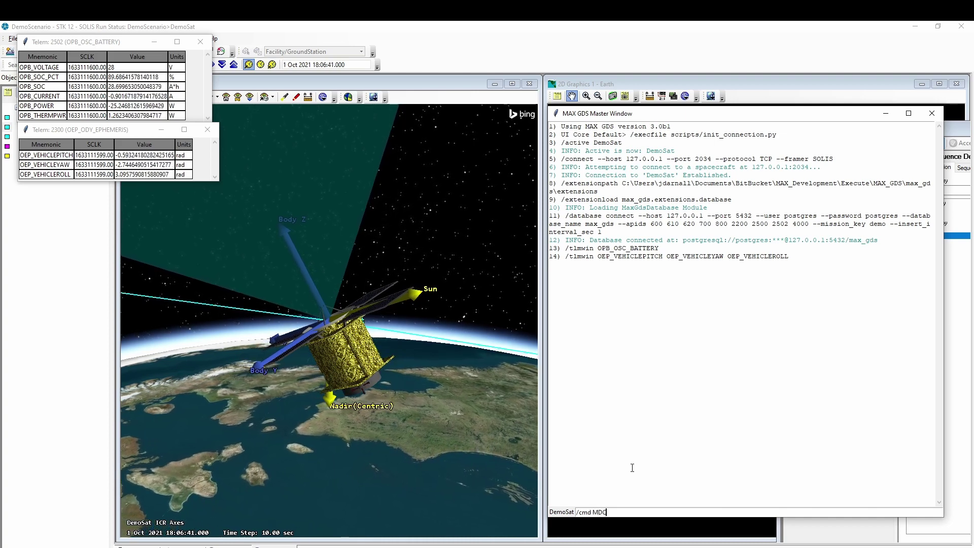
pyautogui.write('_SLEW_TRACK')
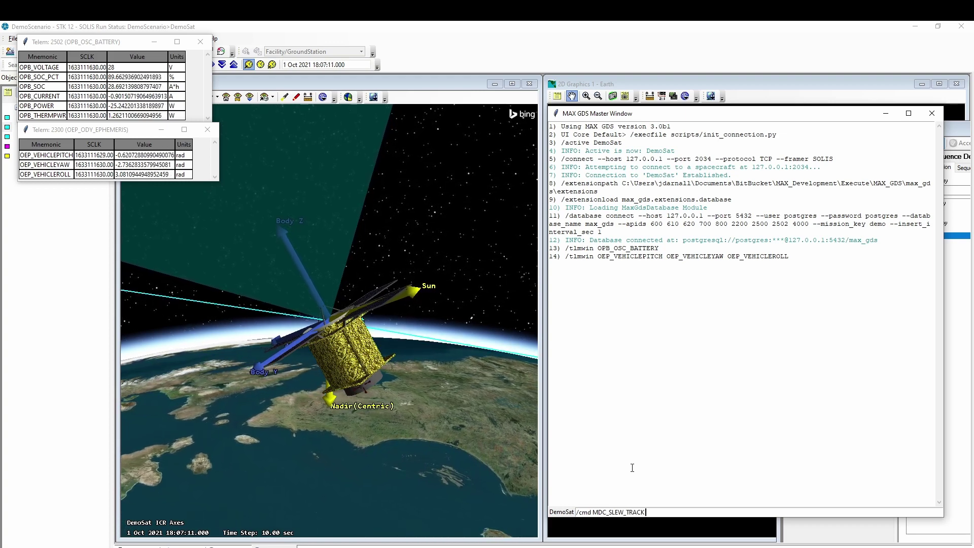
pyautogui.write(' 0 "')
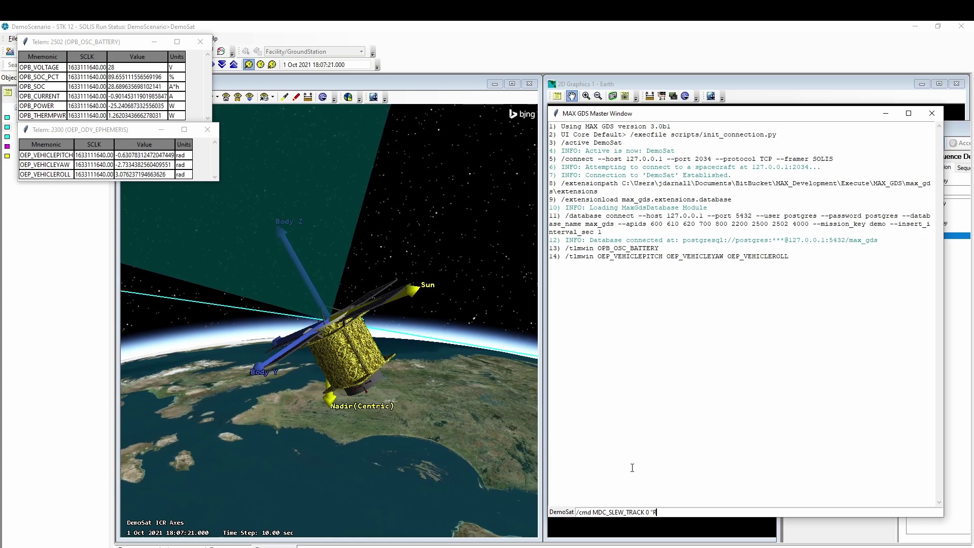
pyautogui.write('Rende')
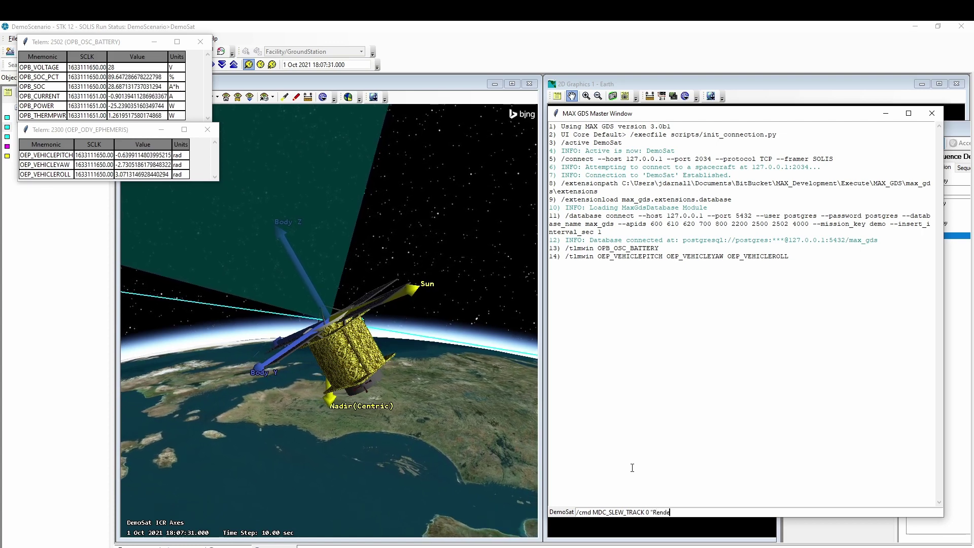
pyautogui.write('zSlew" "Na')
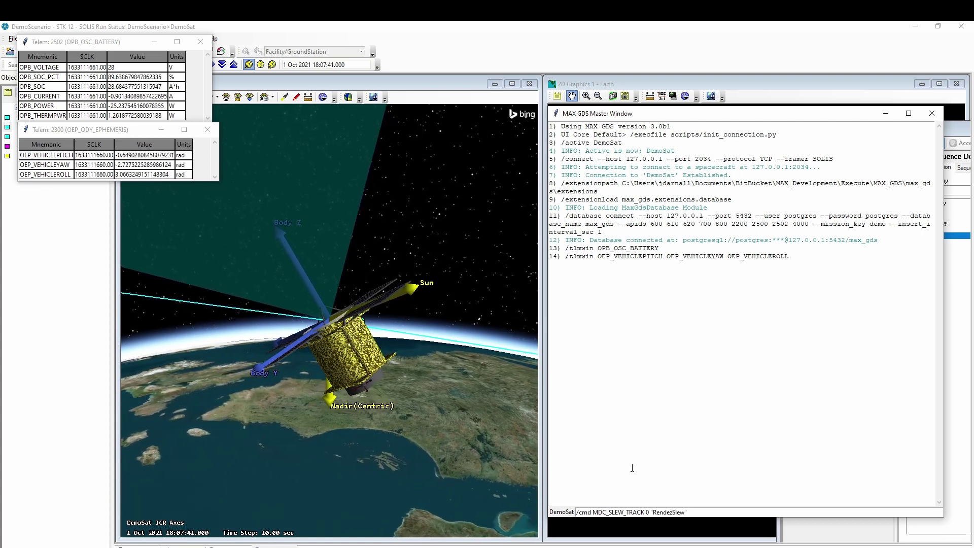
pyautogui.write('di')
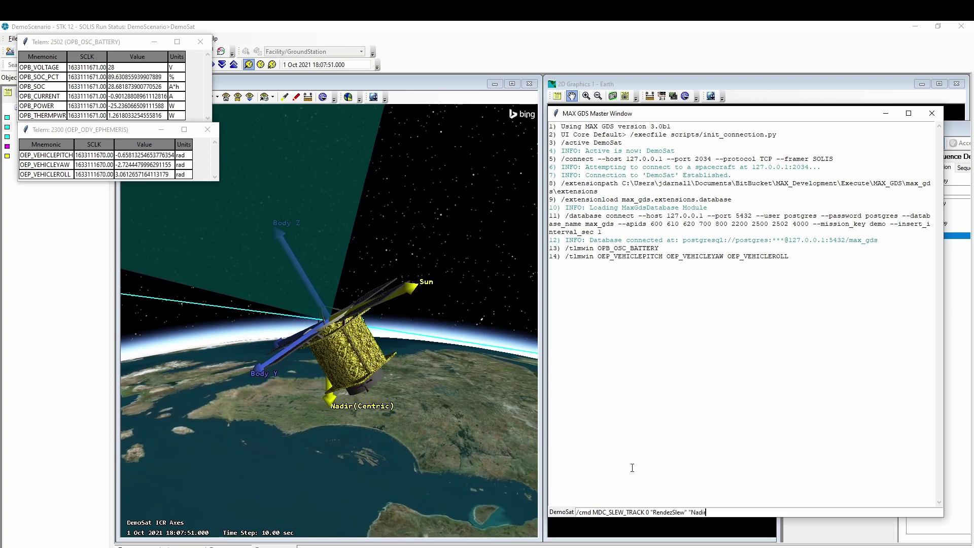
pyautogui.write('rTrack" "')
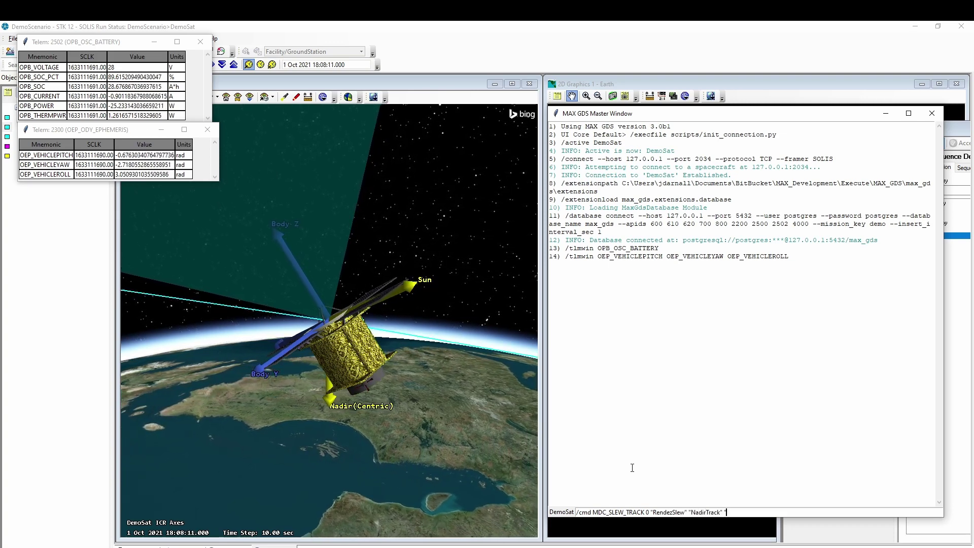
pyautogui.write('SCOrbitNormal"')
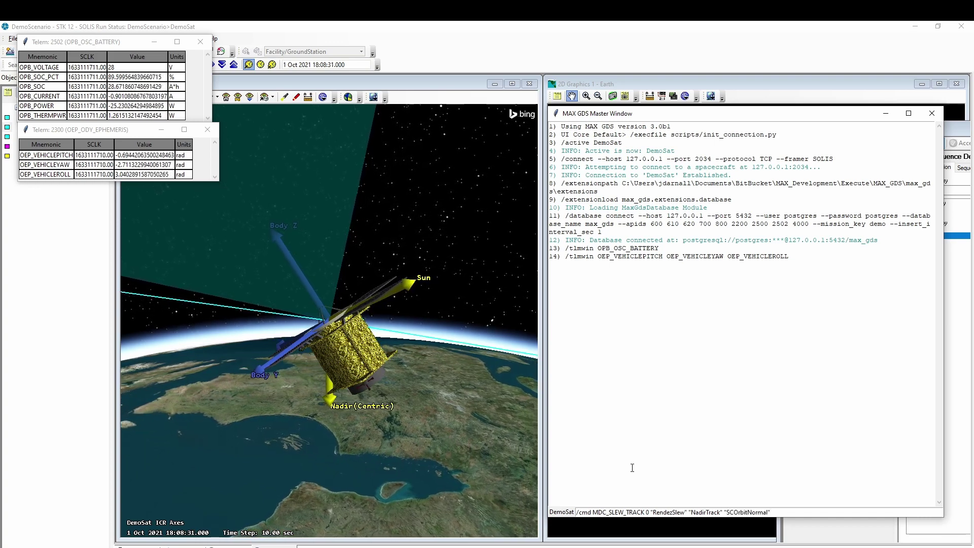
pyautogui.press('Return')
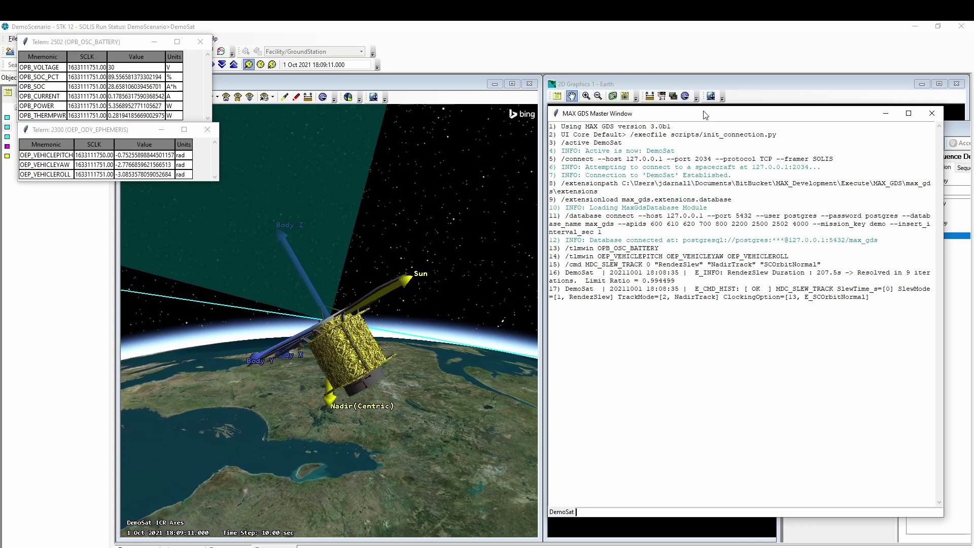
# Step: Bring the SOLIS Run Status window into view, check its command history and return to the spacecraft status summary
pyautogui.moveTo(709, 117); pyautogui.dragTo(334, 123)
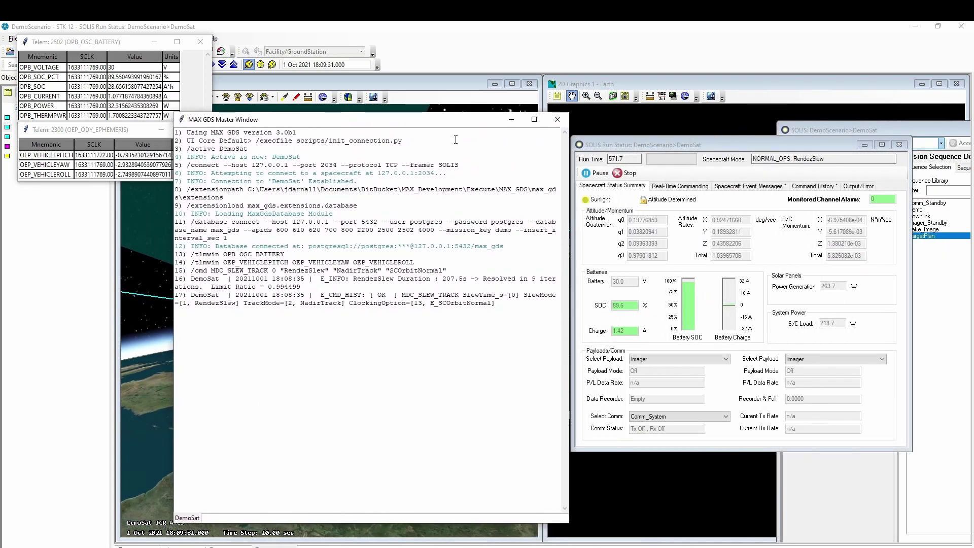
pyautogui.click(668, 145)
pyautogui.click(803, 187)
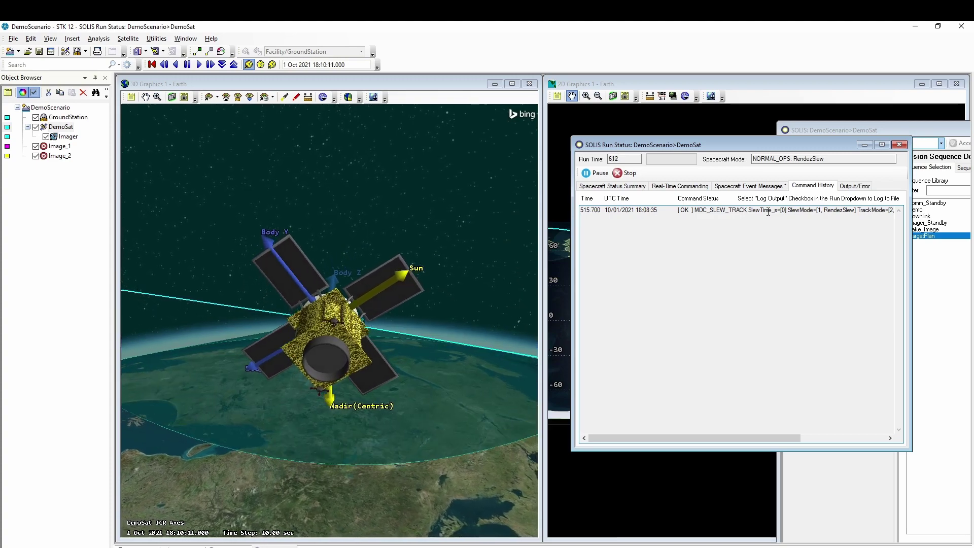
pyautogui.click(633, 188)
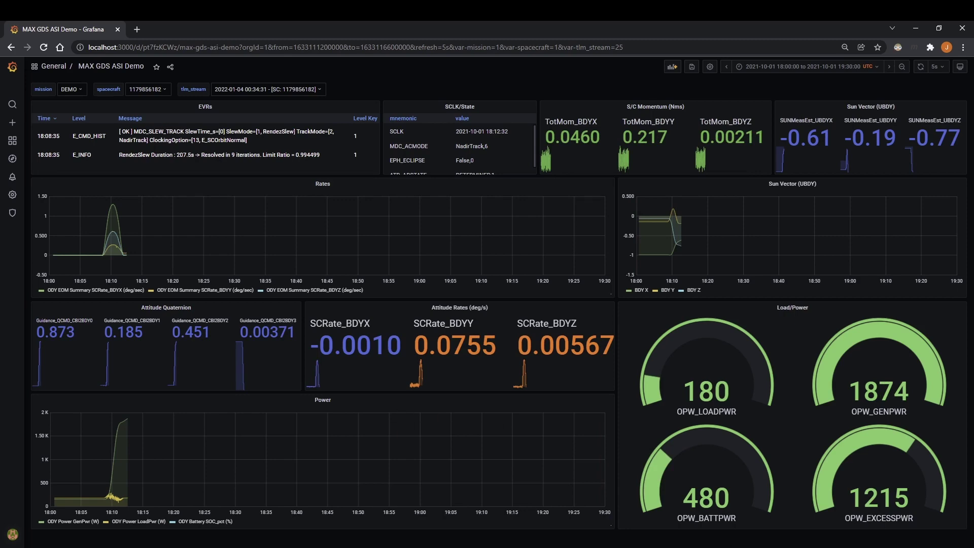
# Step: Switch to the MAX GDS Master Window, send /cmd MDC_SLEW_TRACK 0 "RendezSlew" "SunTrack" "SCVelocity" and minimize it to reveal the Grafana dashboard
pyautogui.click(734, 547)
pyautogui.click(615, 522)
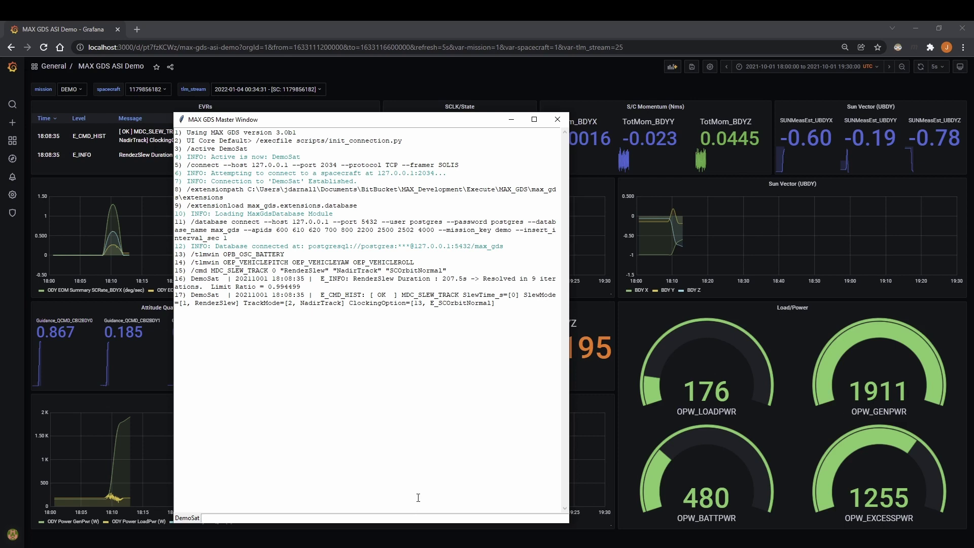
pyautogui.write('/cmd')
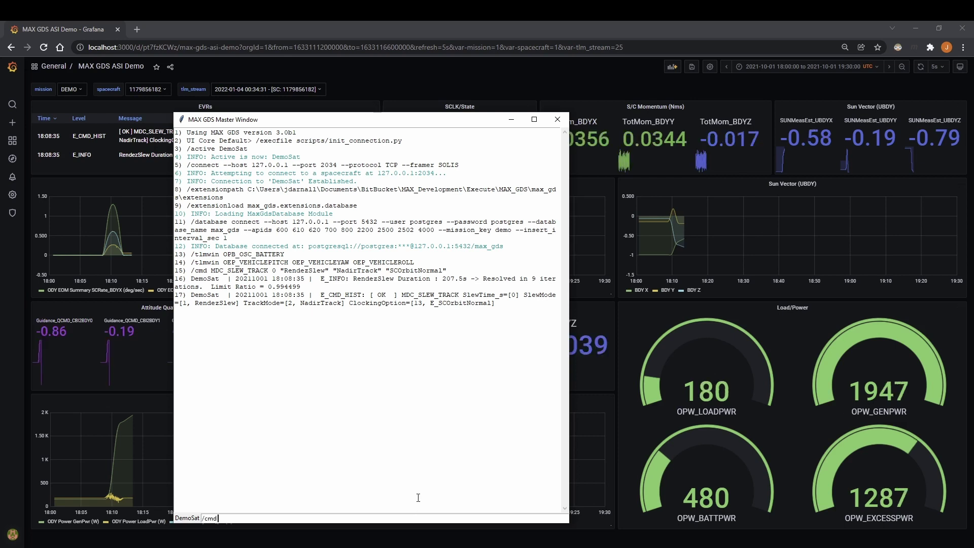
pyautogui.write(' MDC_SLEW_TRACK')
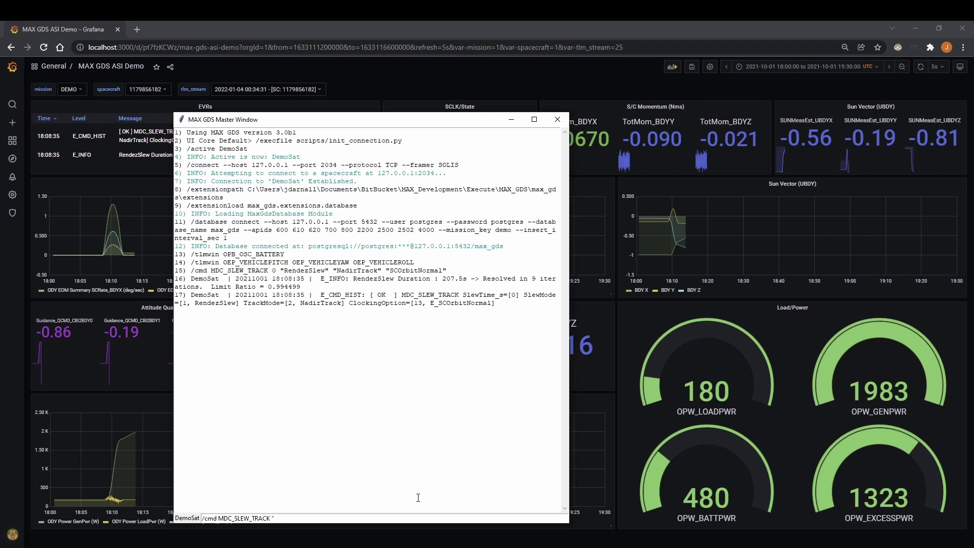
pyautogui.write(' 0"')
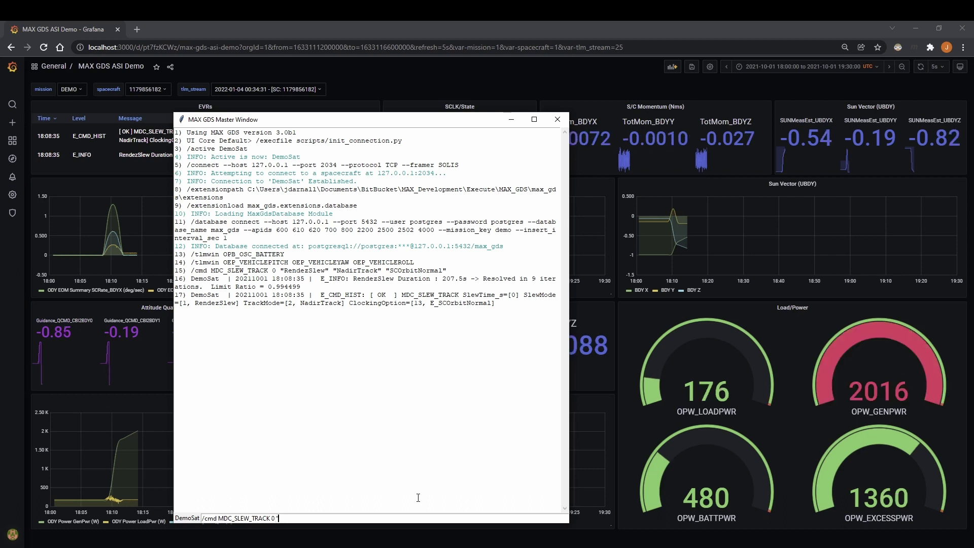
pyautogui.write('RendezSlew" "Sun')
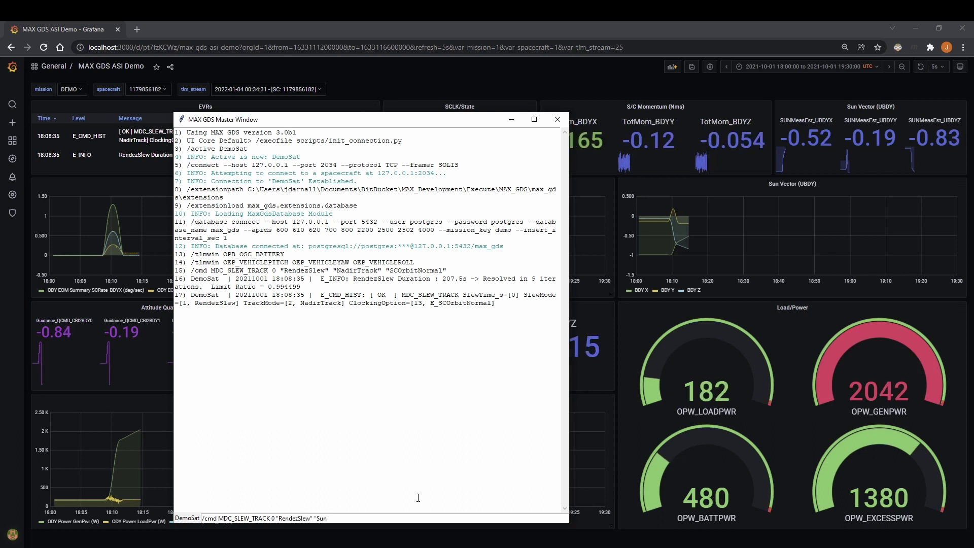
pyautogui.write('Track"')
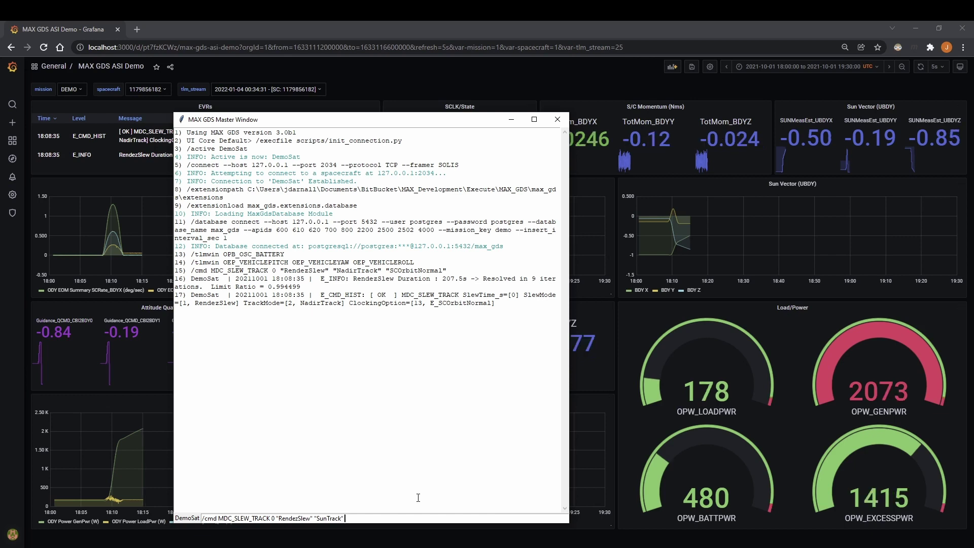
pyautogui.write(' "SCVelco')
pyautogui.write('ity')
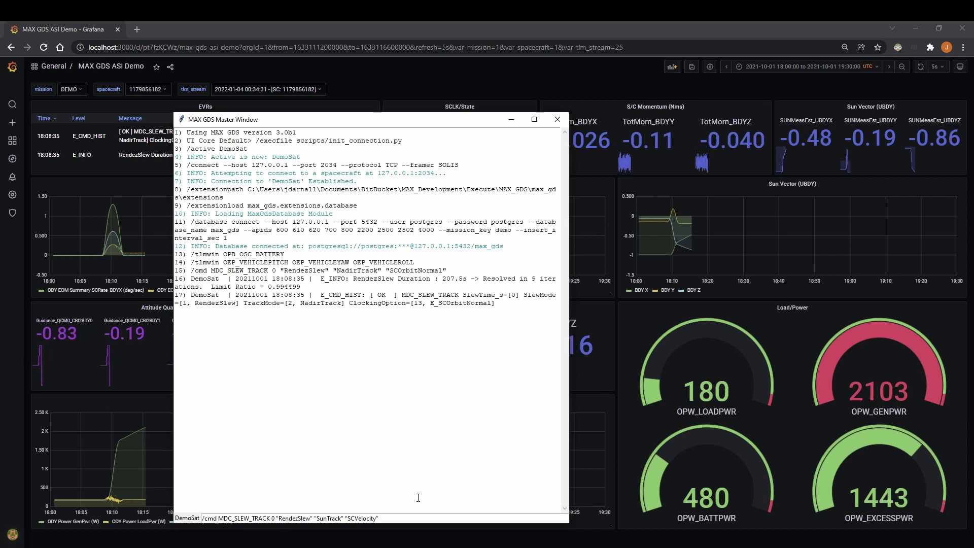
pyautogui.press('Return')
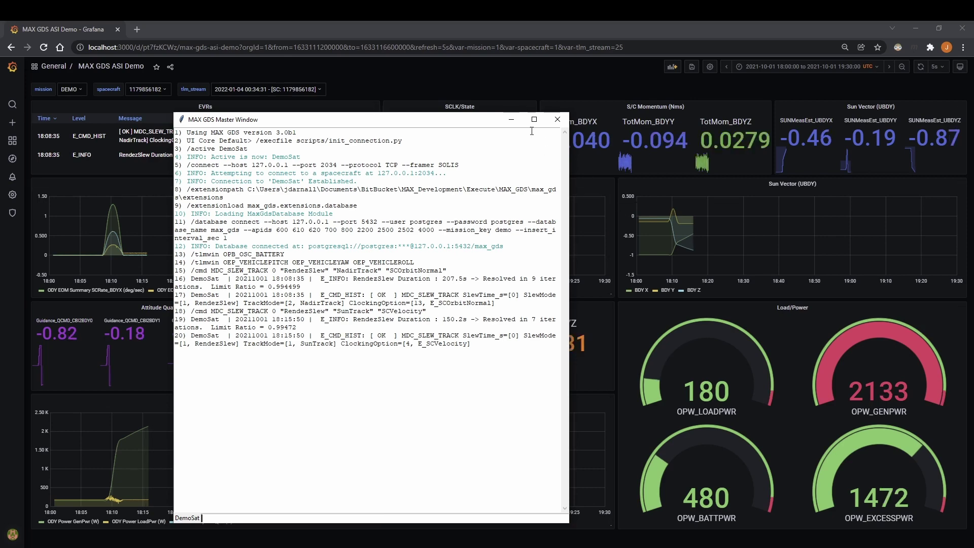
pyautogui.click(511, 119)
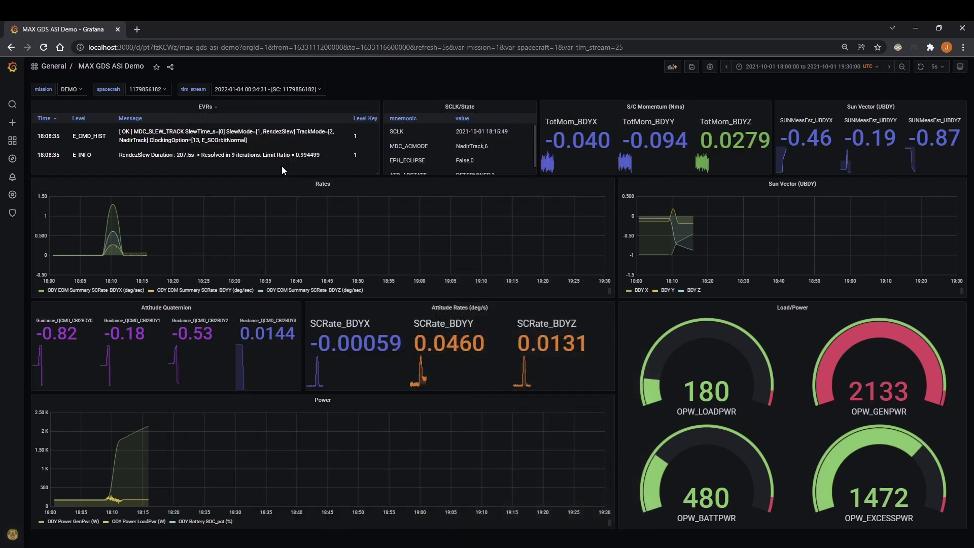